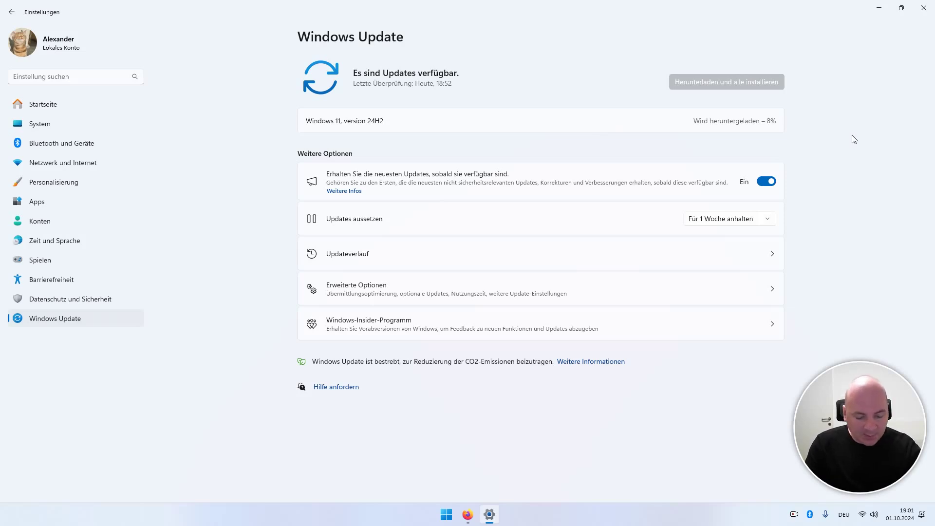
Run winver to check the installed Windows version beside the Windows Update page, and close the version dialog.
key(super+r)
text(wi)
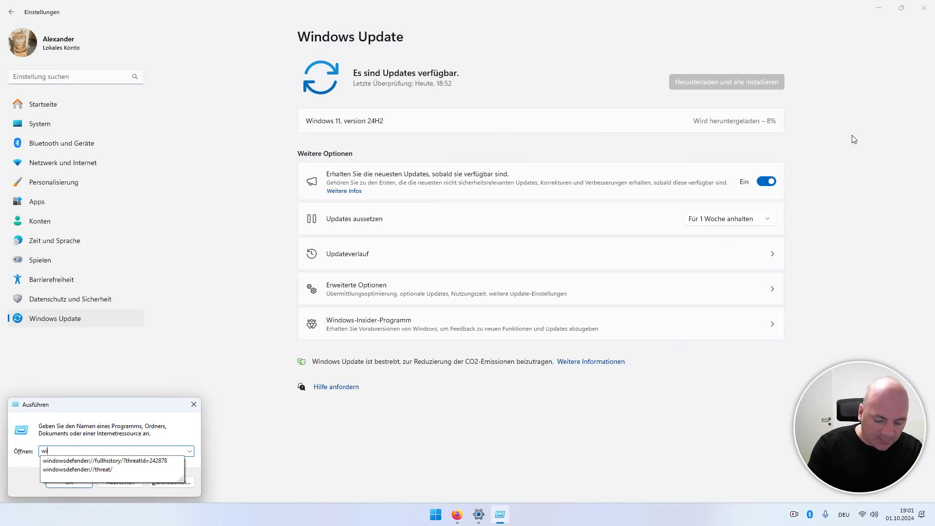
text(nver)
key(Return)
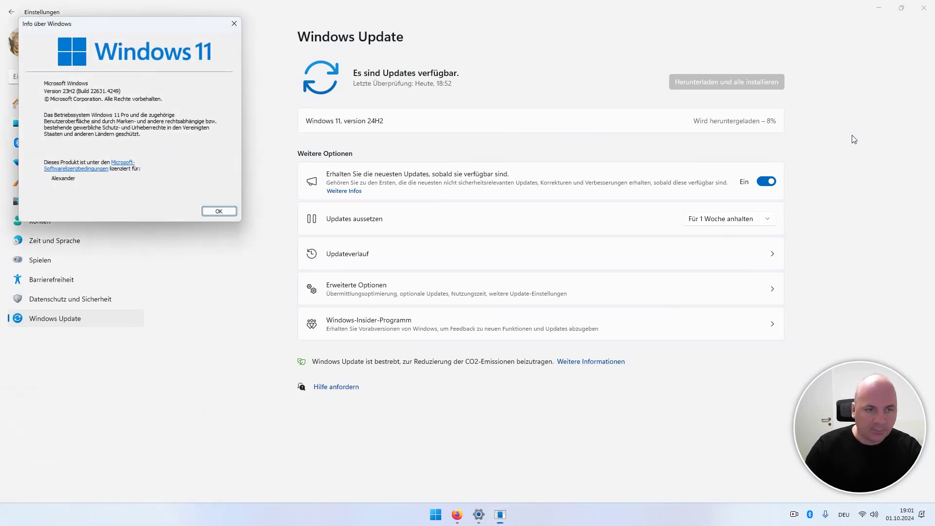
drag(169, 27, 737, 158)
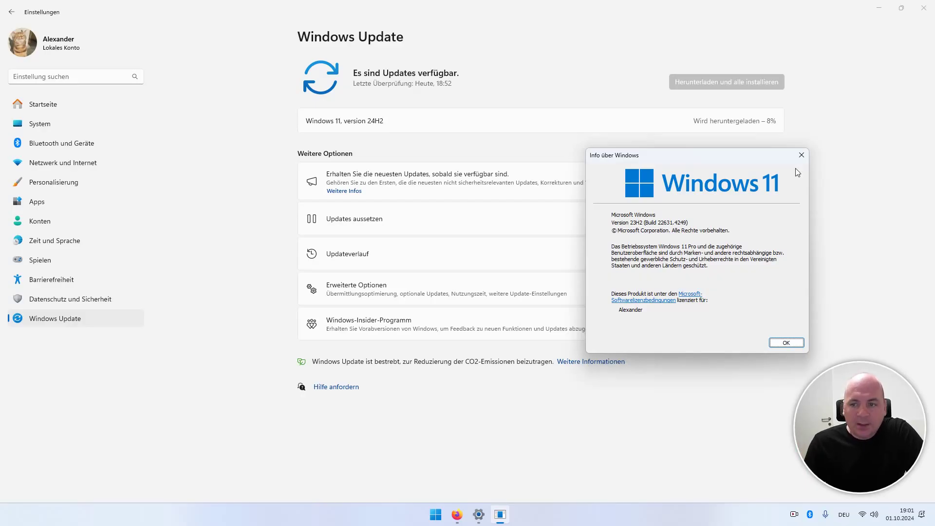
drag(769, 152, 766, 169)
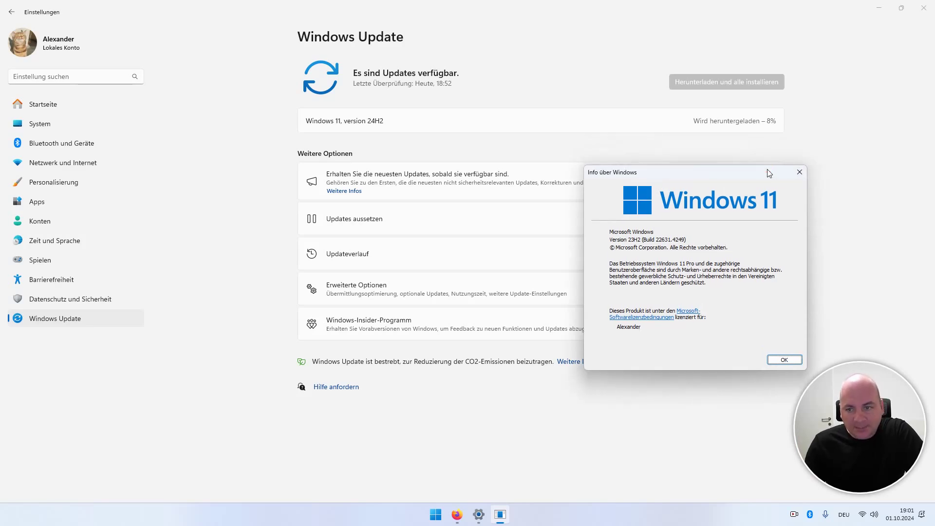
key(Return)
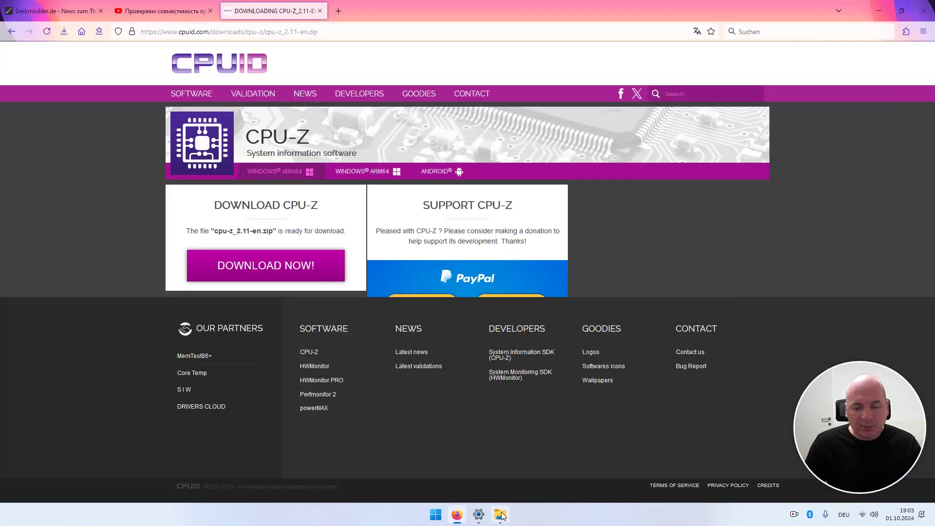
Switch to the cpu-z_2.11-en folder in File Explorer and launch cpuz_x64 as administrator.
mouse_move(502, 517)
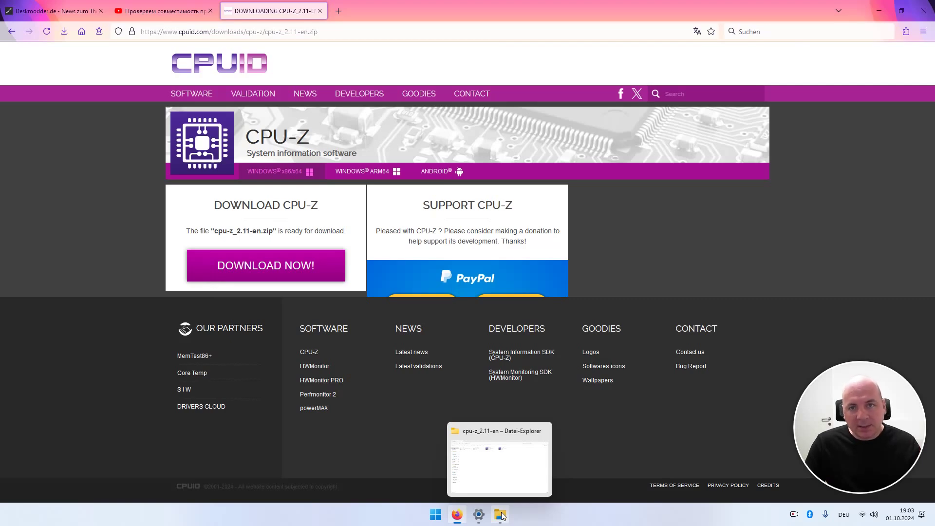
click(502, 517)
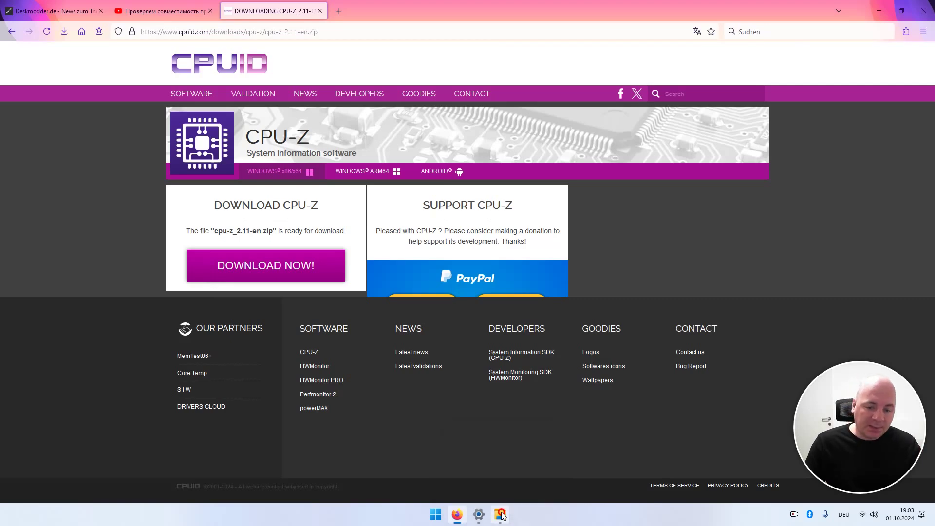
click(486, 86)
right_click(486, 86)
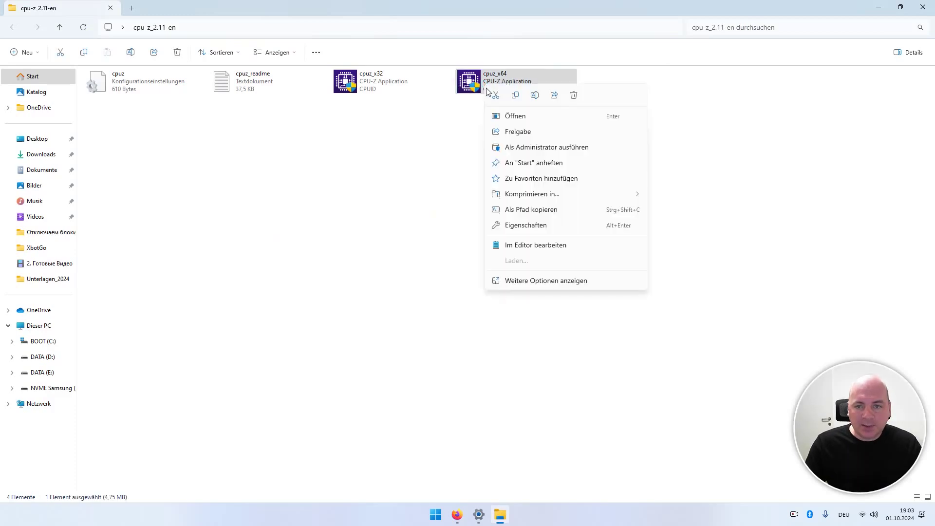
click(519, 146)
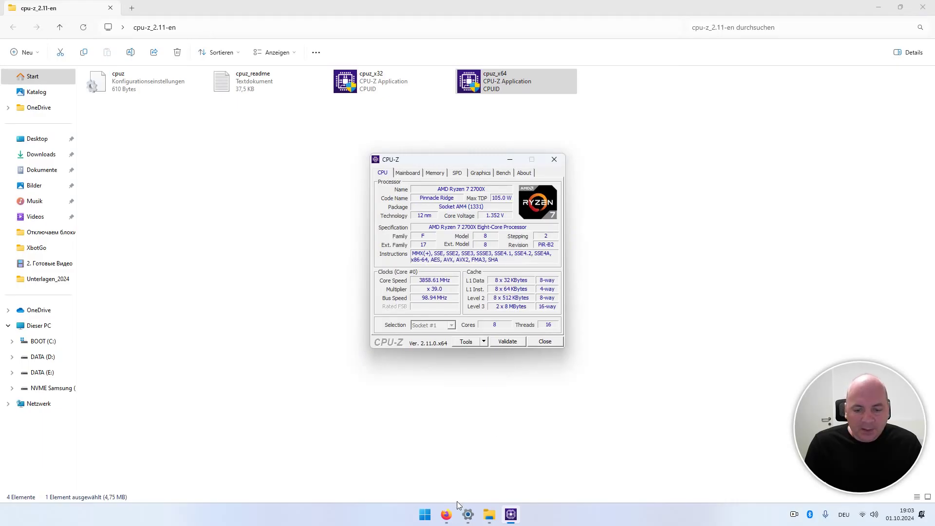
Switch to Firefox, view the YouTube video on Windows 11 24H2 processor compatibility at about 2:21, and return to CPU-Z.
click(446, 514)
click(73, 11)
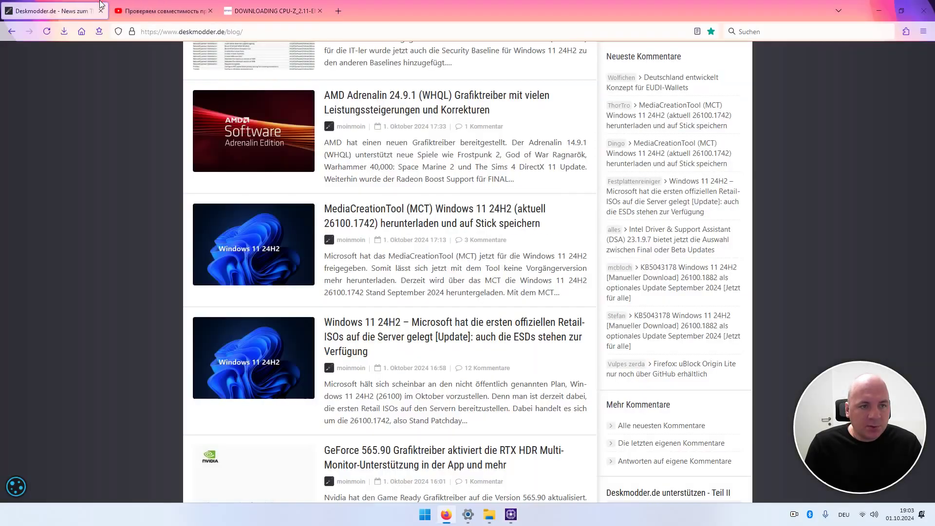
click(160, 4)
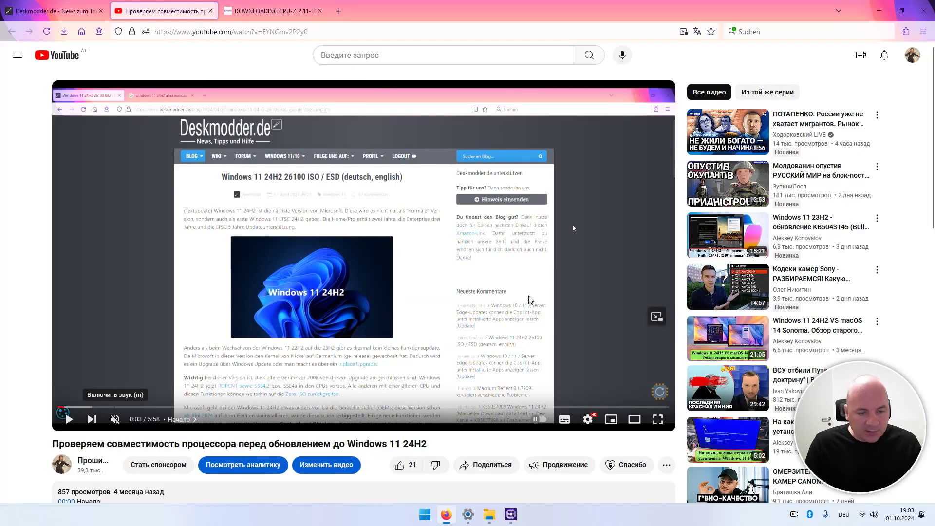
scroll(522, 300, down, 2)
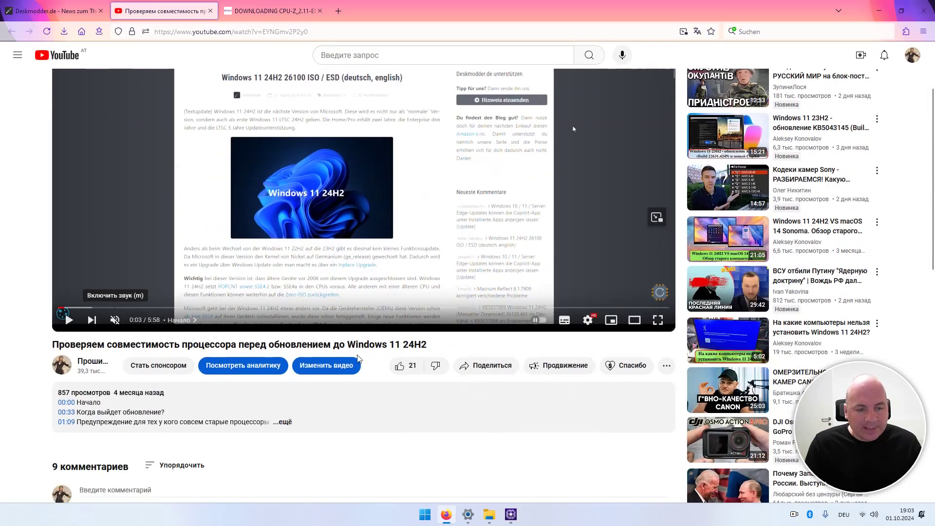
click(262, 308)
drag(262, 308, 299, 308)
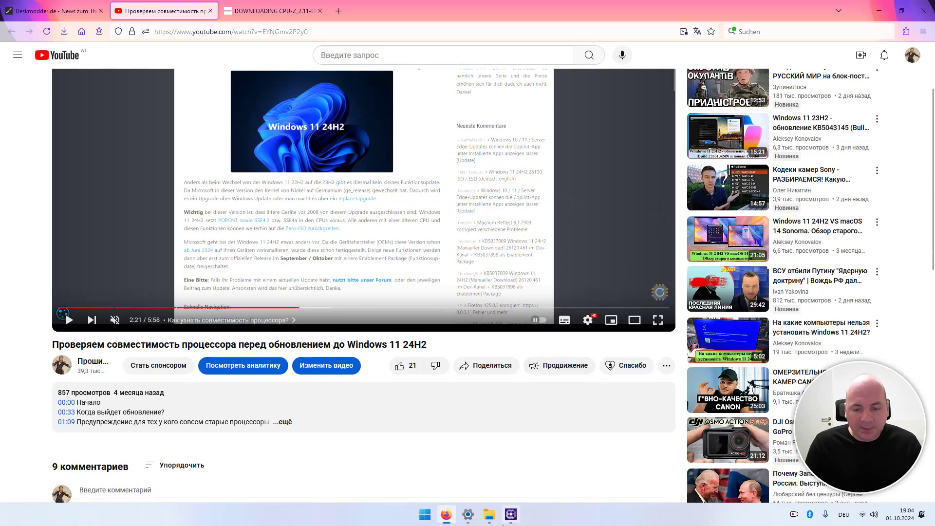
click(509, 515)
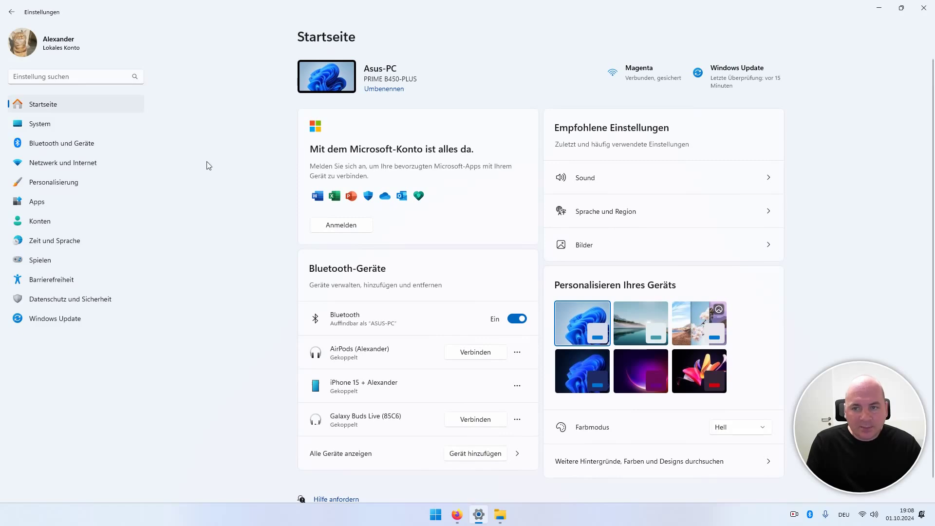
Examine the Windows version in the Windows specifications on the System Info page.
click(69, 131)
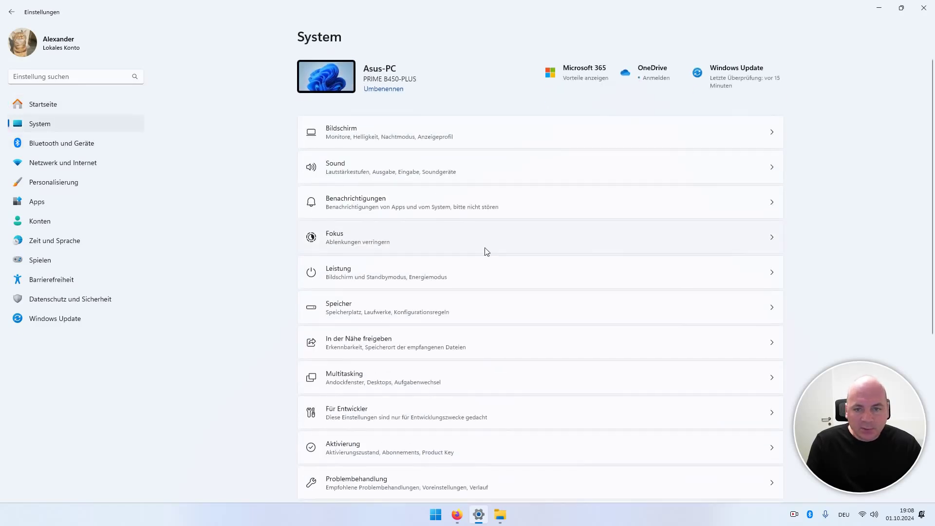
scroll(474, 322, down, 5)
click(440, 465)
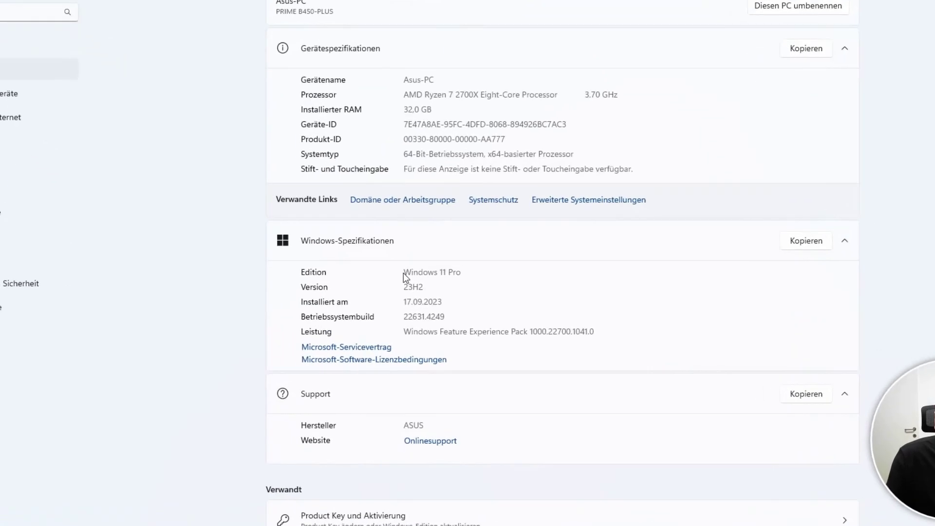
drag(407, 292, 492, 295)
click(548, 211)
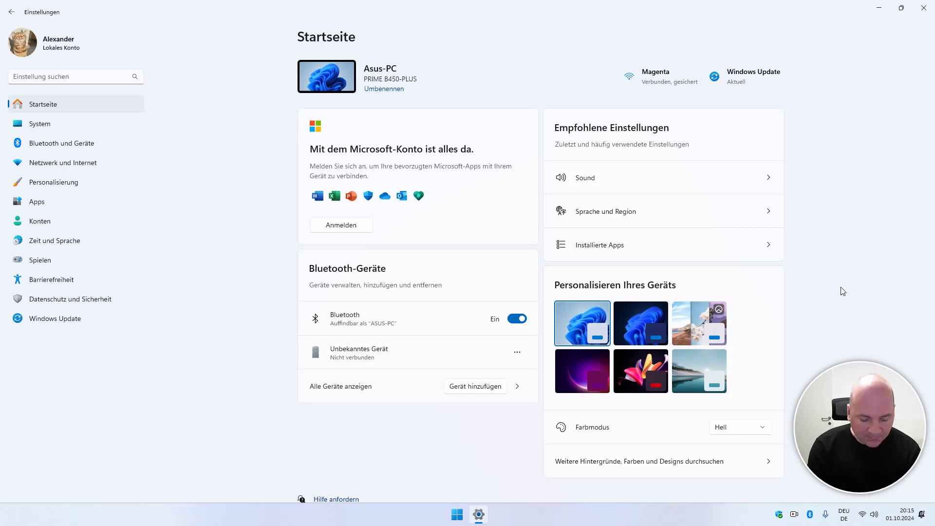
Run winver to show the installed Windows version and bring its dialog to the middle of the screen.
key(super+r)
text(winv)
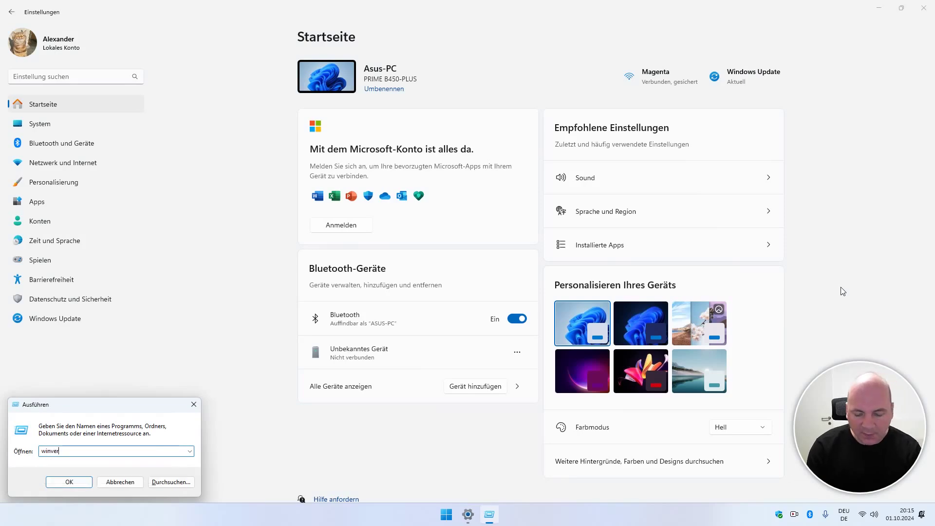
text(er)
key(Return)
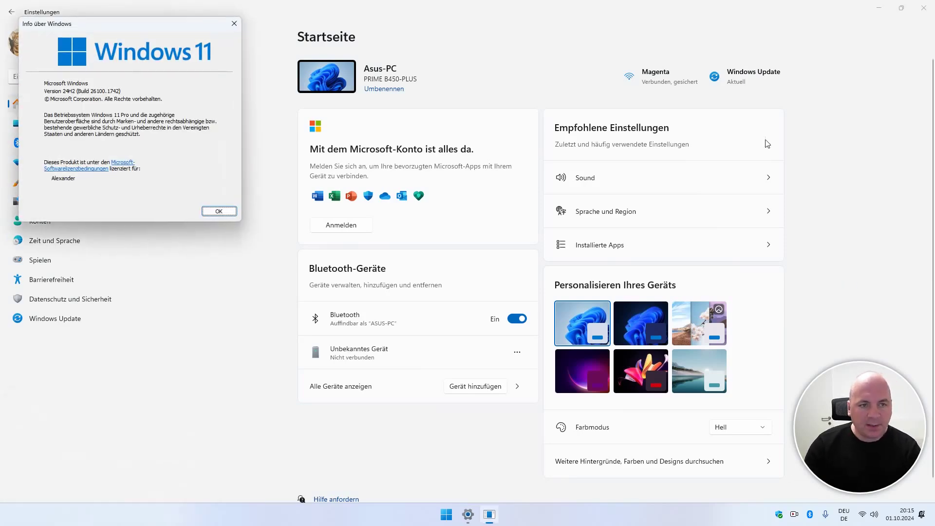
drag(162, 28, 442, 173)
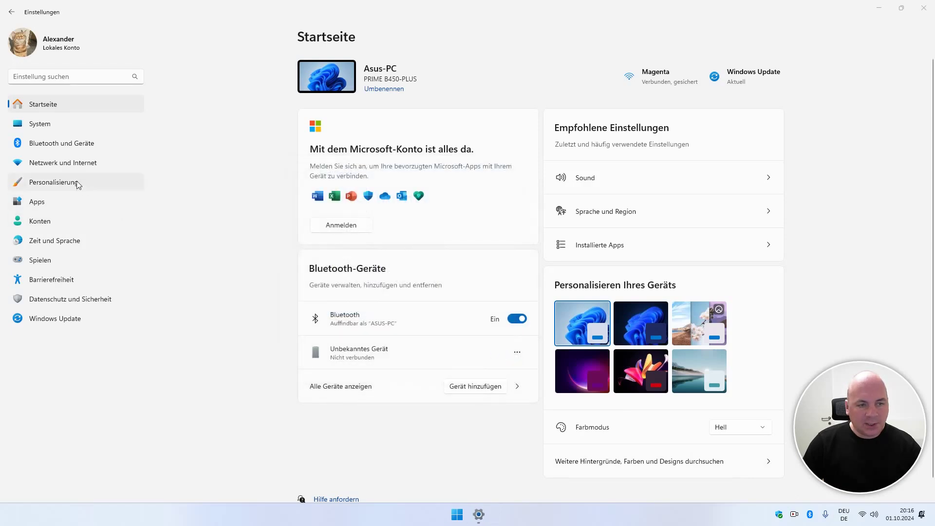
Open the System Info page to examine the device and Windows specifications.
click(82, 124)
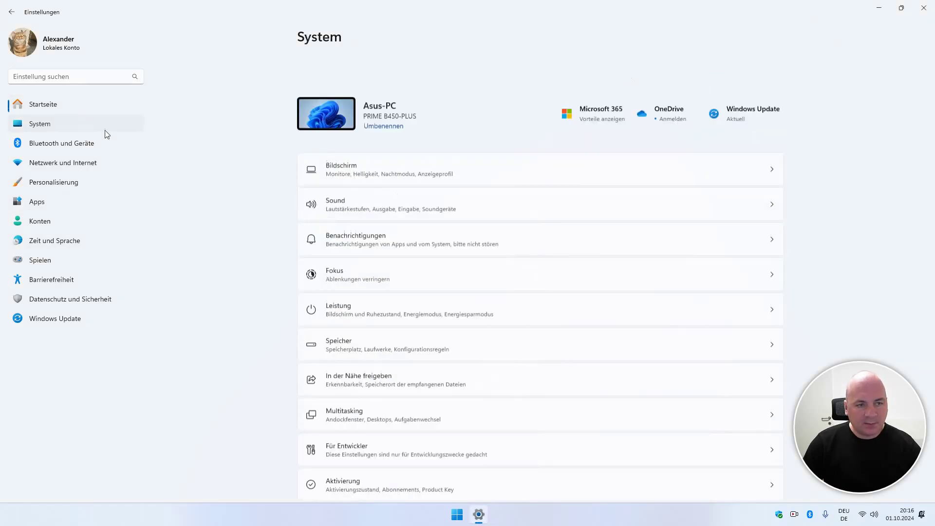
scroll(602, 214, down, 5)
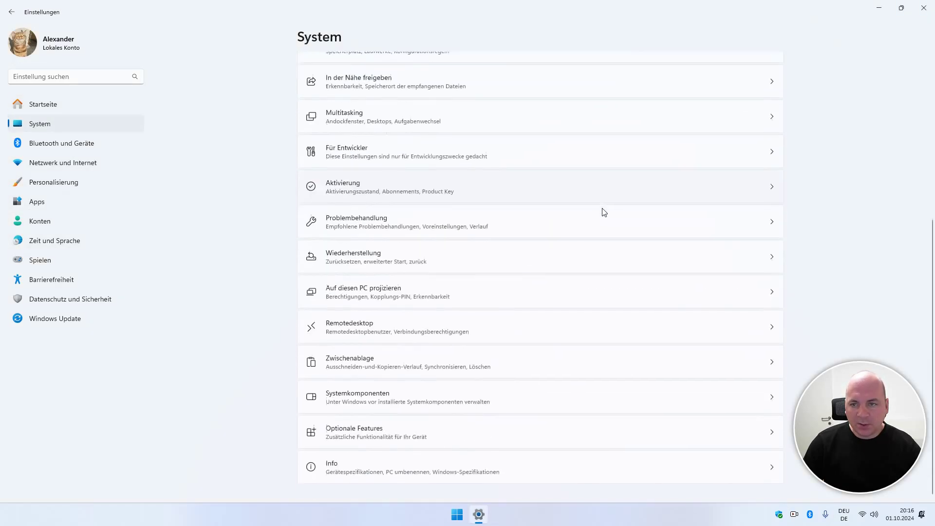
click(528, 472)
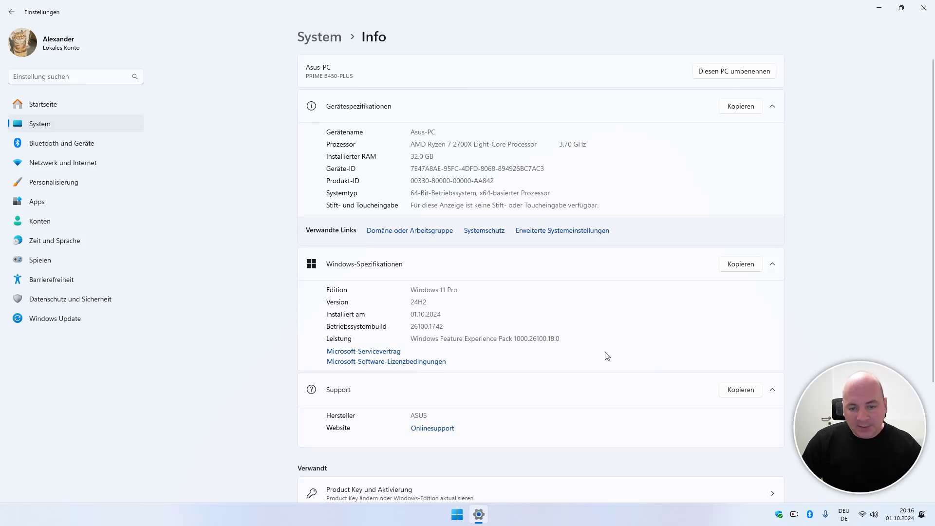
Return to the Settings home page, go to Windows Update and search for updates.
click(44, 103)
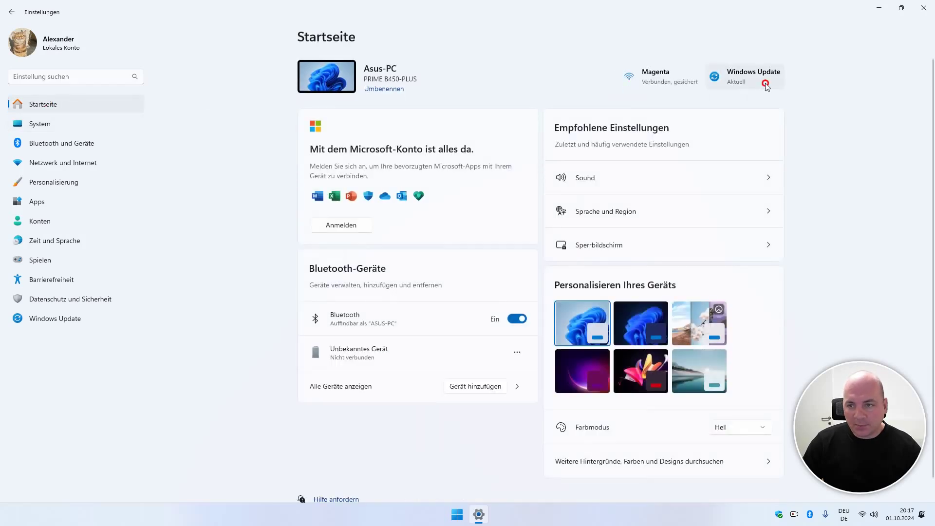
click(764, 84)
click(716, 87)
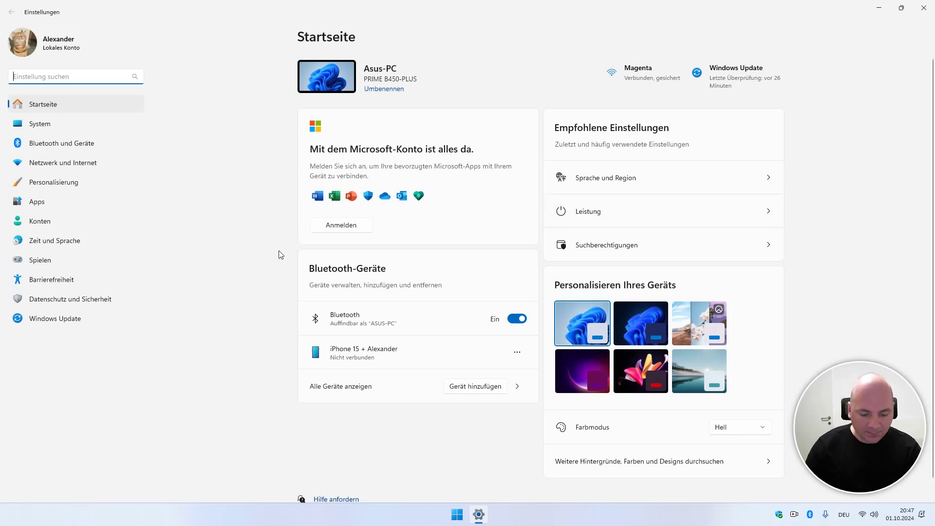
Check the Windows build number with winver and close the version dialog.
key(super+r)
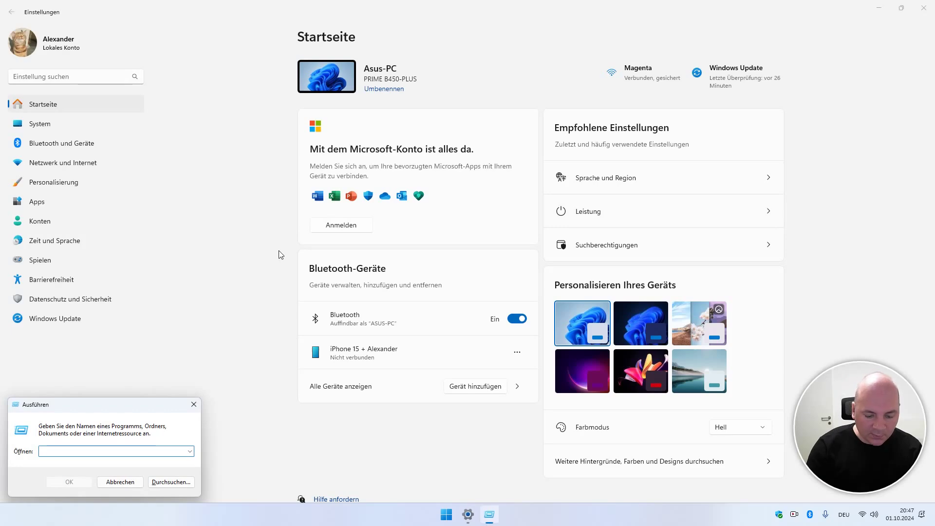
text(winver)
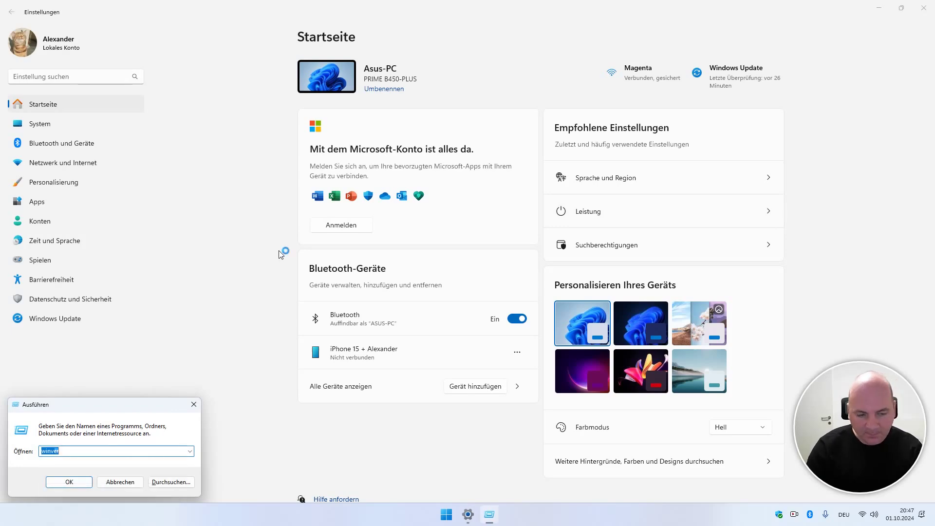
key(Return)
drag(141, 27, 453, 148)
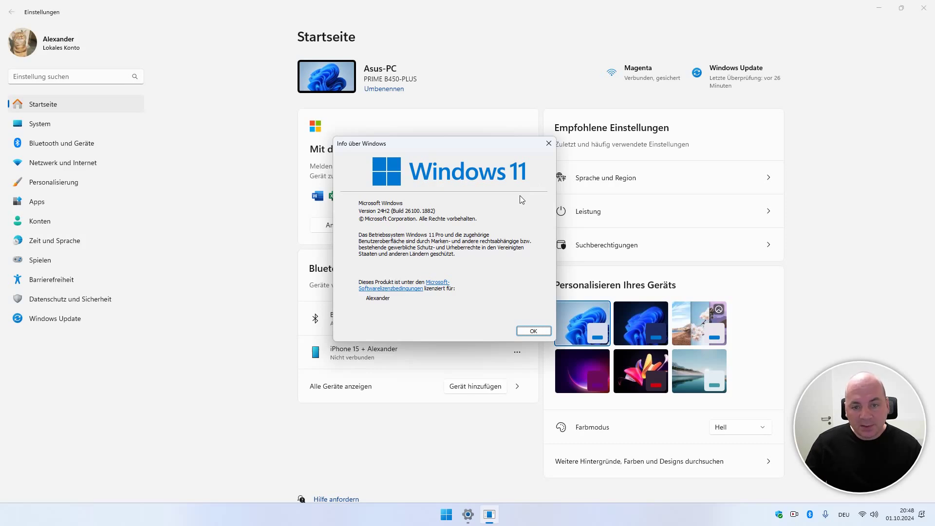
click(531, 332)
Go to Windows Update from the Settings home page and start another search for updates.
click(747, 77)
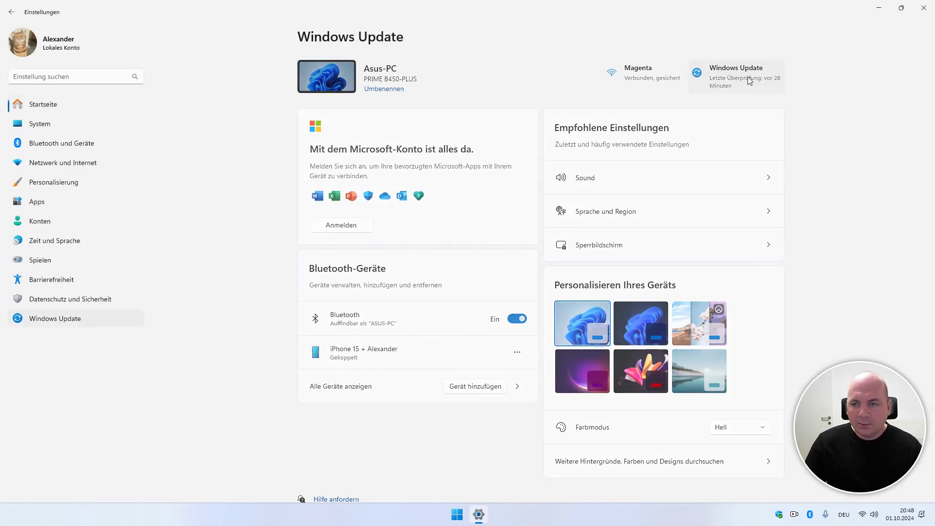
click(760, 80)
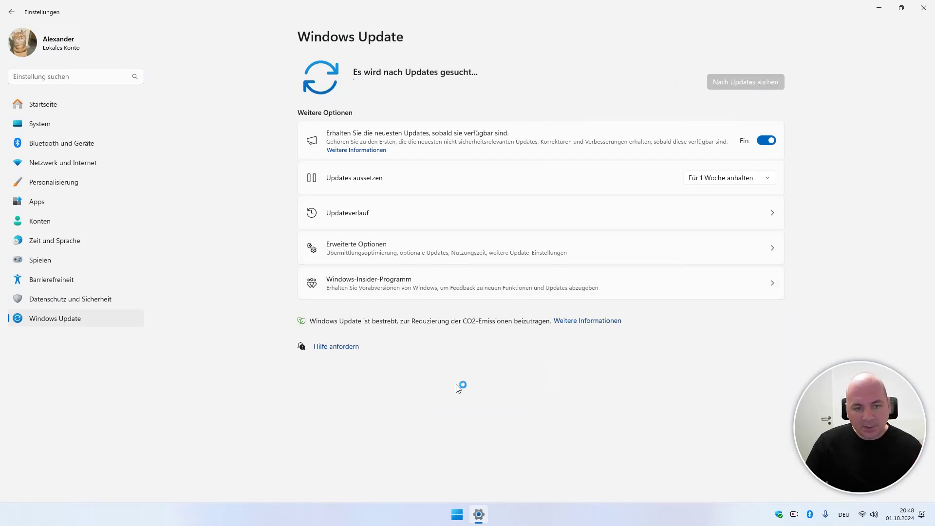
Examine the version and operating system build in the Windows specifications on the System Info page.
click(44, 124)
scroll(586, 205, down, 5)
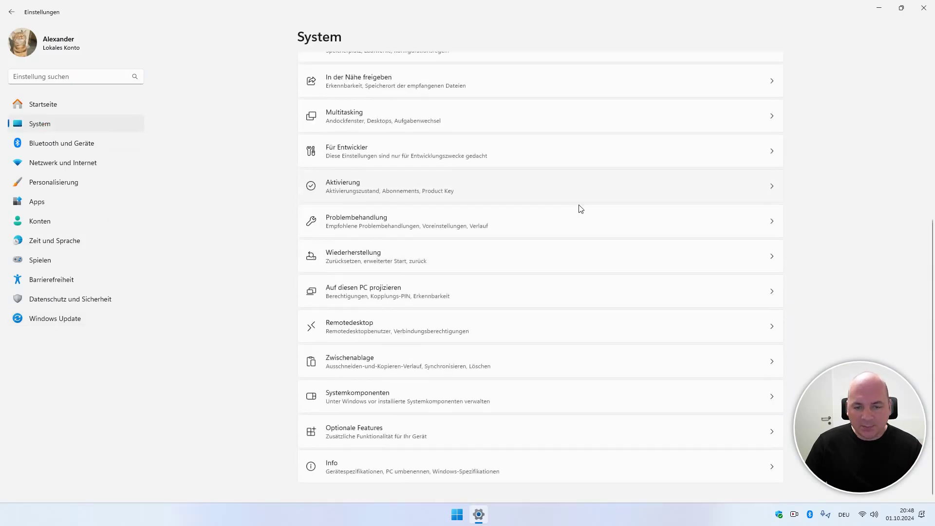
click(577, 474)
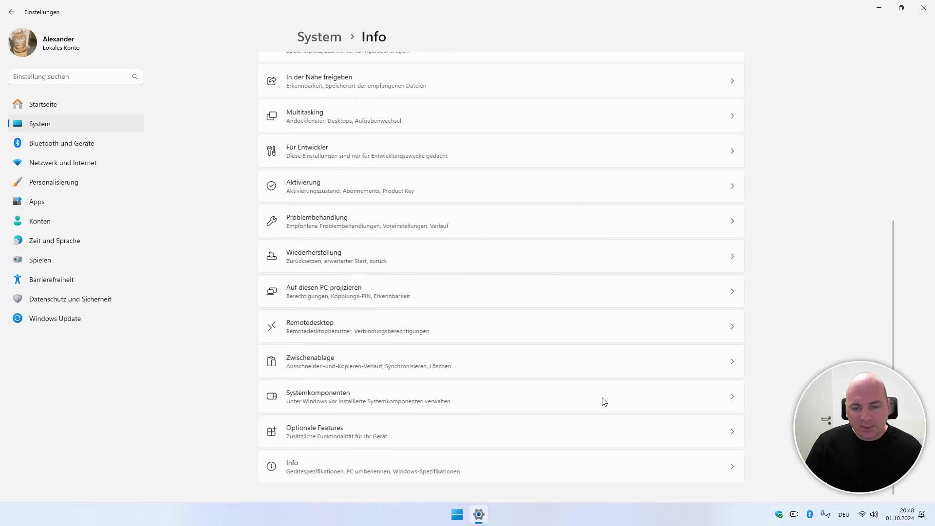
scroll(590, 298, down, 3)
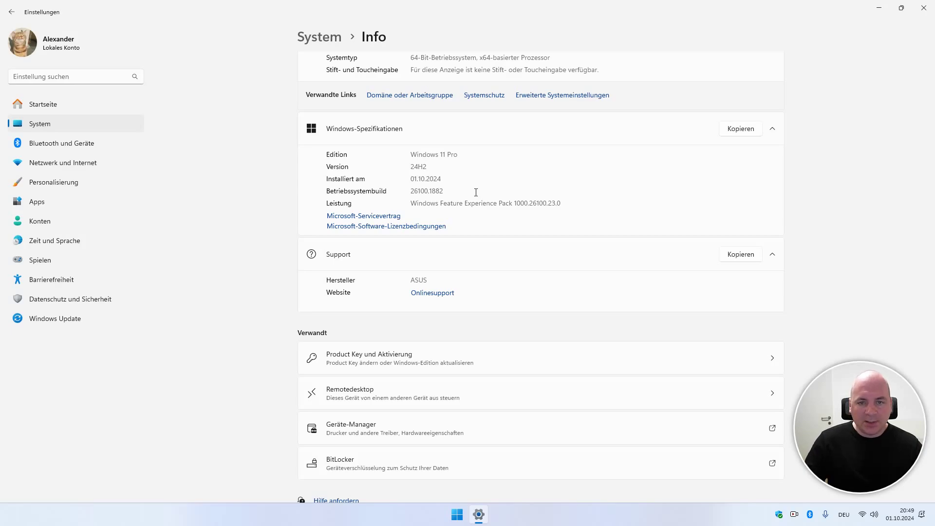
scroll(487, 193, up, 3)
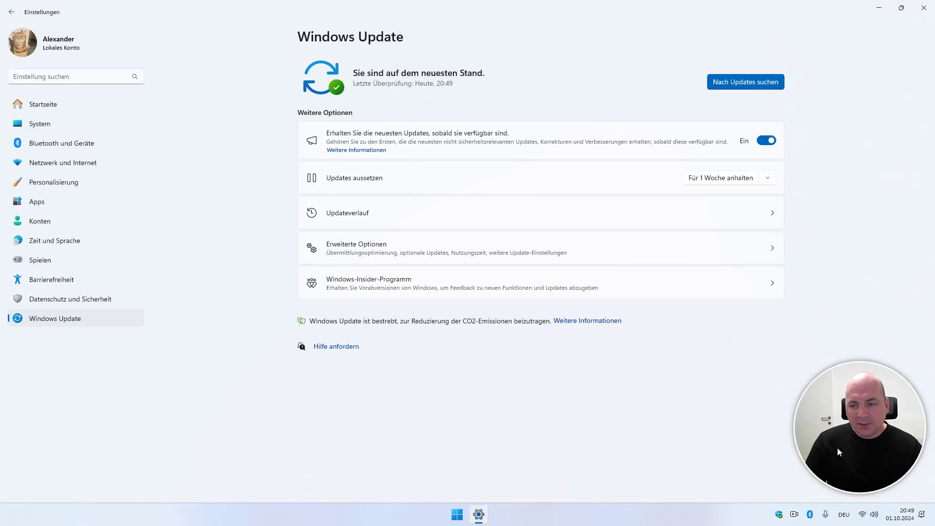
click(910, 518)
click(910, 518)
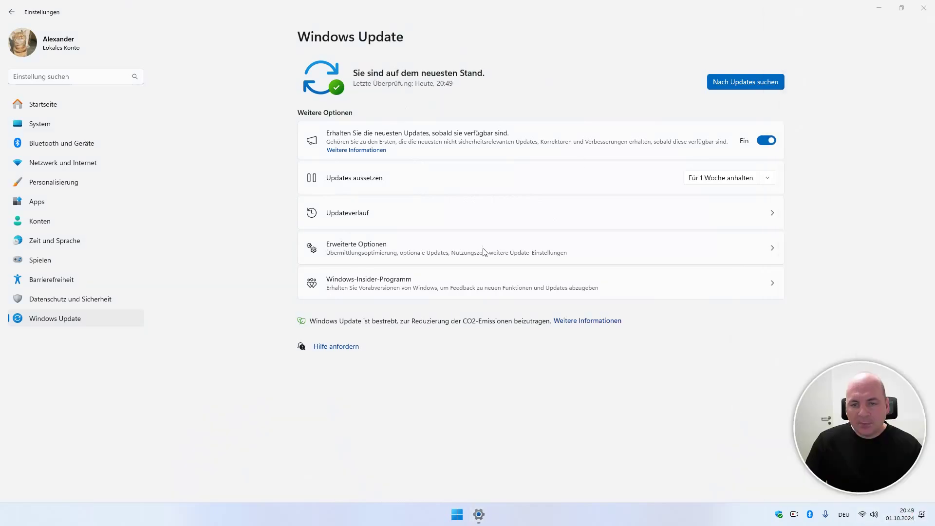
Download and install the optional driver update Realtek - LAN - Realtek PCIe GBE Family Controller from Windows Update's advanced options.
click(531, 254)
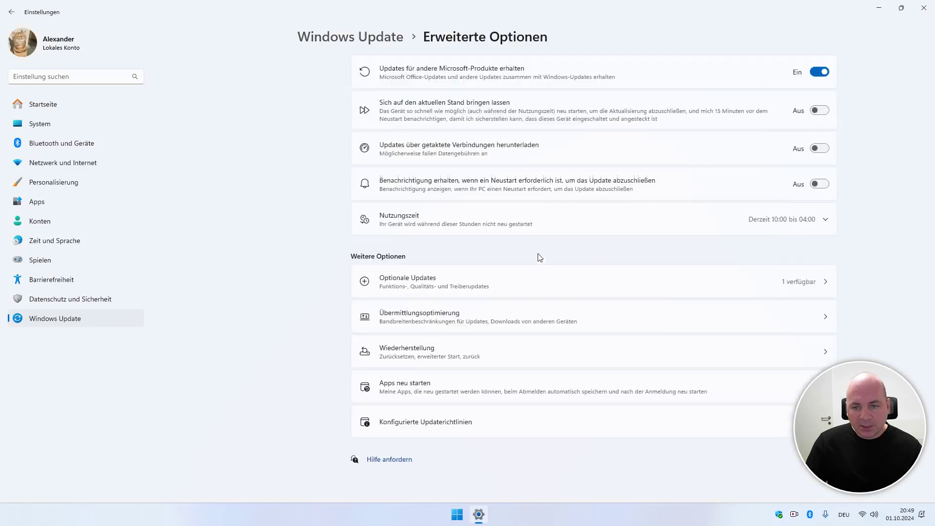
click(655, 281)
click(573, 84)
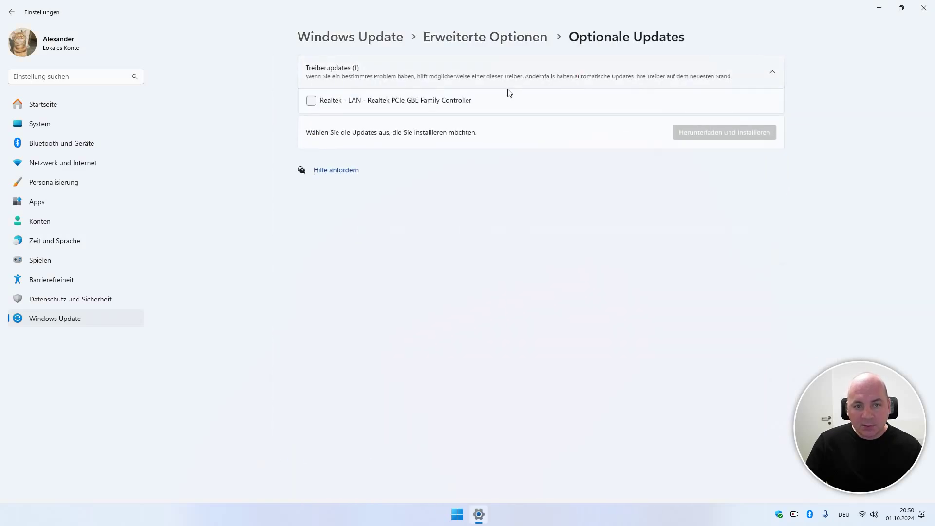
click(311, 100)
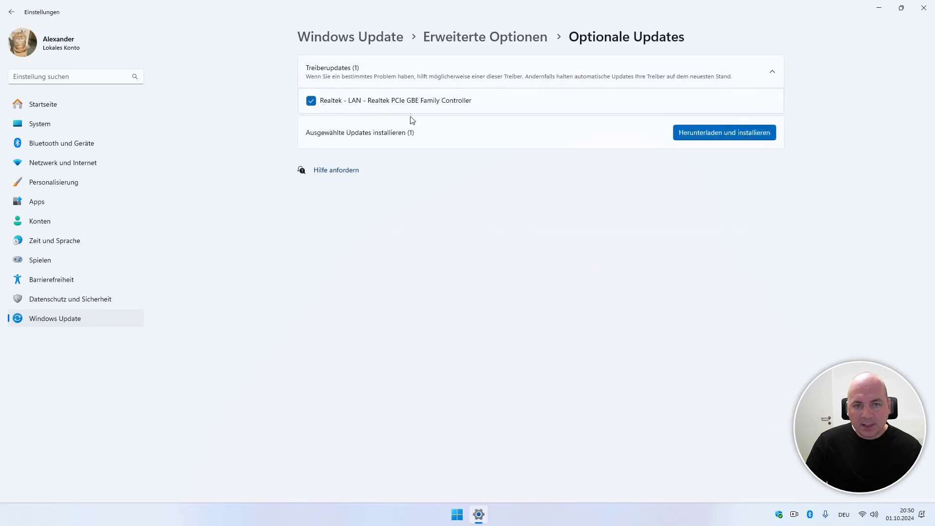
click(770, 135)
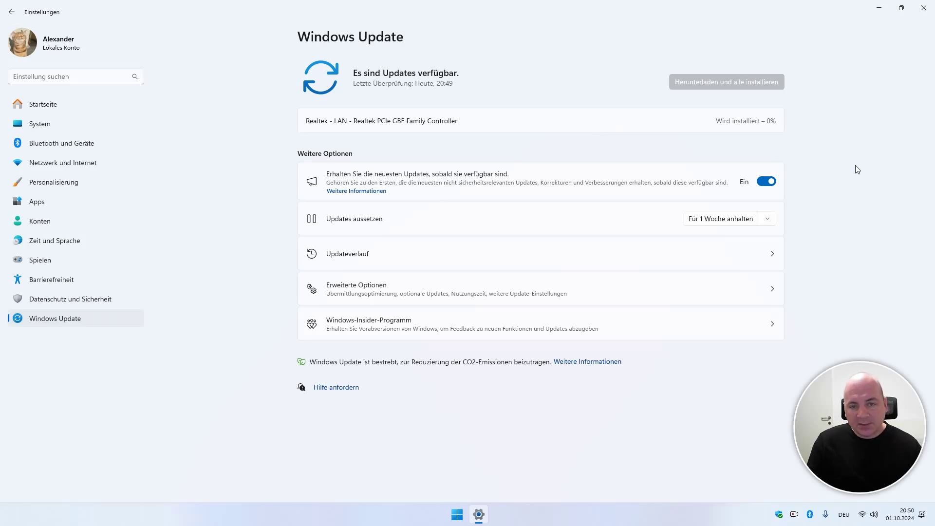
Go to the System storage settings and open the list of temporary files on the BOOT (C:) drive.
key(alt+Left)
click(74, 127)
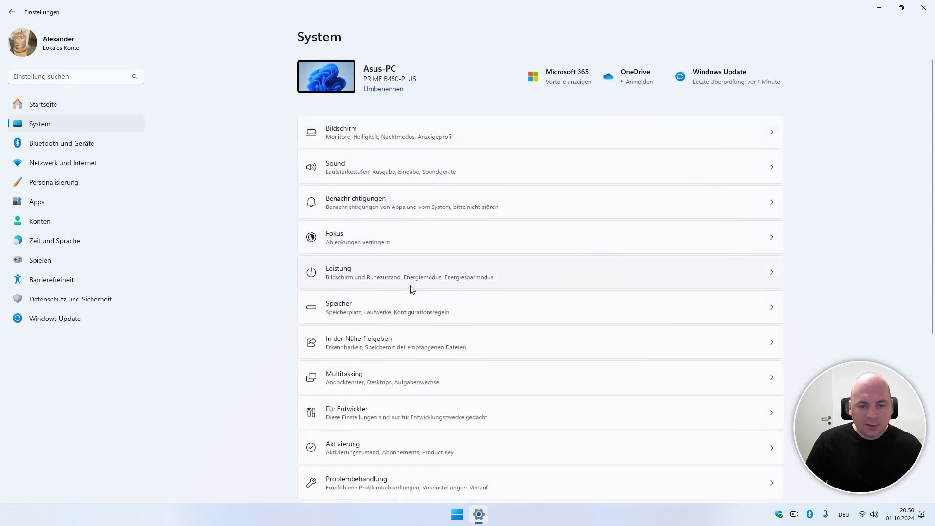
click(411, 303)
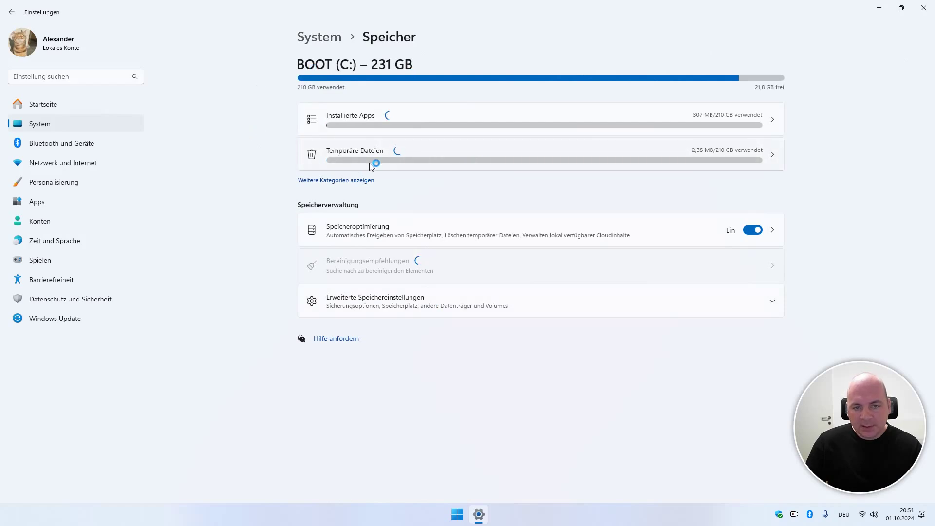
click(545, 155)
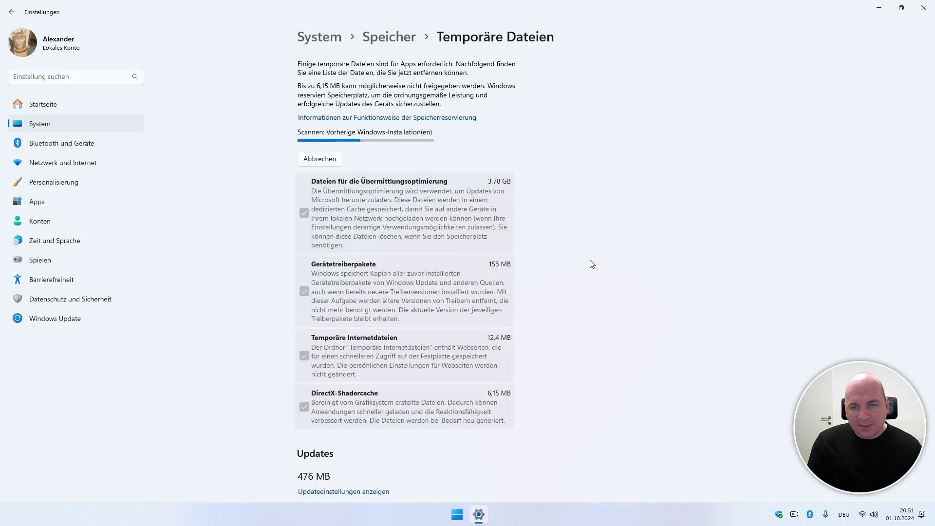
scroll(571, 285, down, 1)
scroll(572, 285, up, 1)
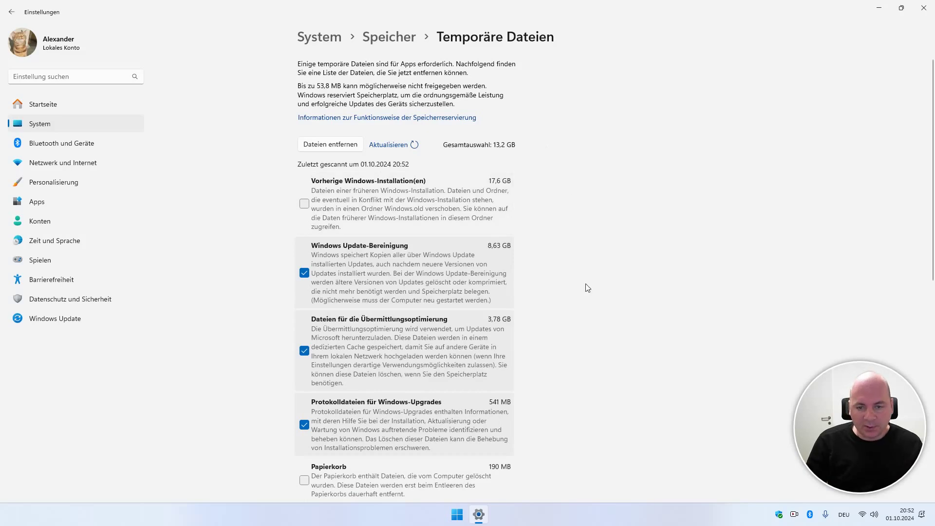
Add Vorherige Windows-Installation(en) and Papierkorb to the selected temporary files and permanently remove the whole selection.
scroll(585, 289, down, 4)
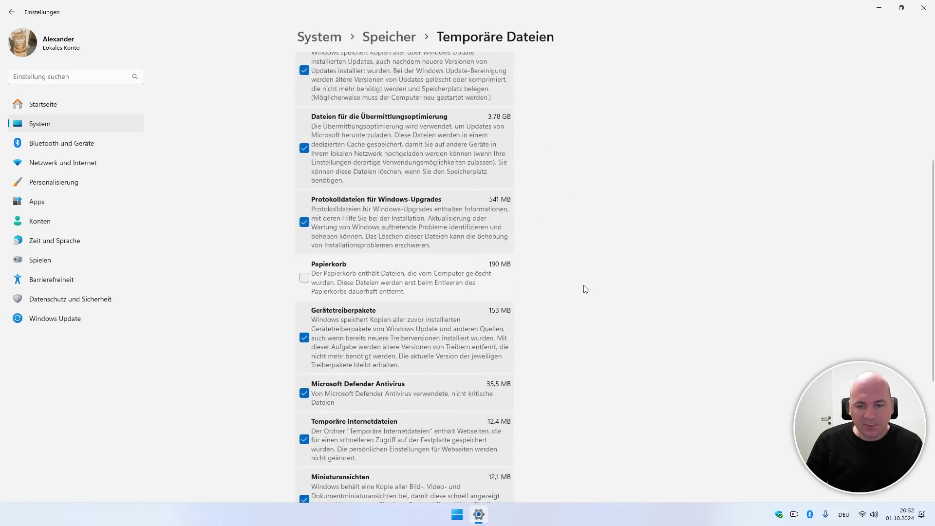
scroll(585, 289, up, 5)
click(303, 206)
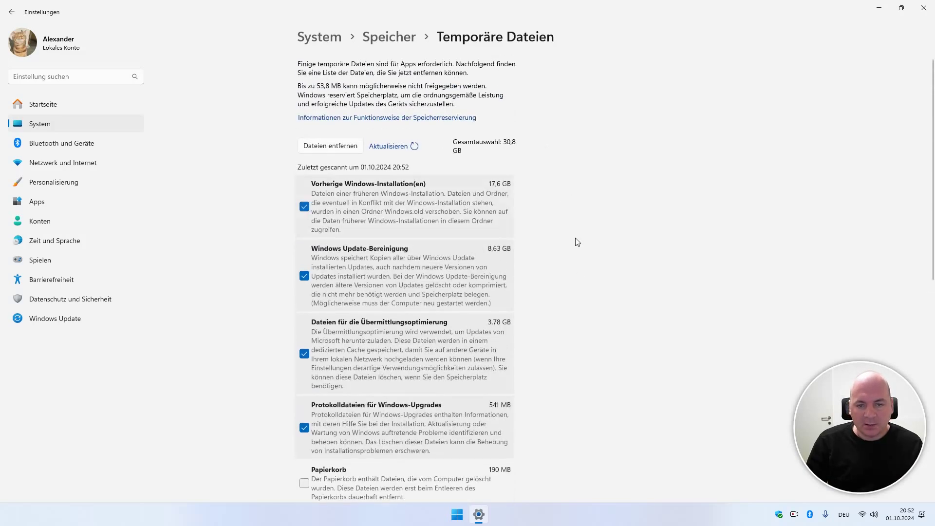
scroll(344, 203, down, 4)
scroll(312, 272, down, 2)
click(304, 208)
scroll(320, 288, down, 3)
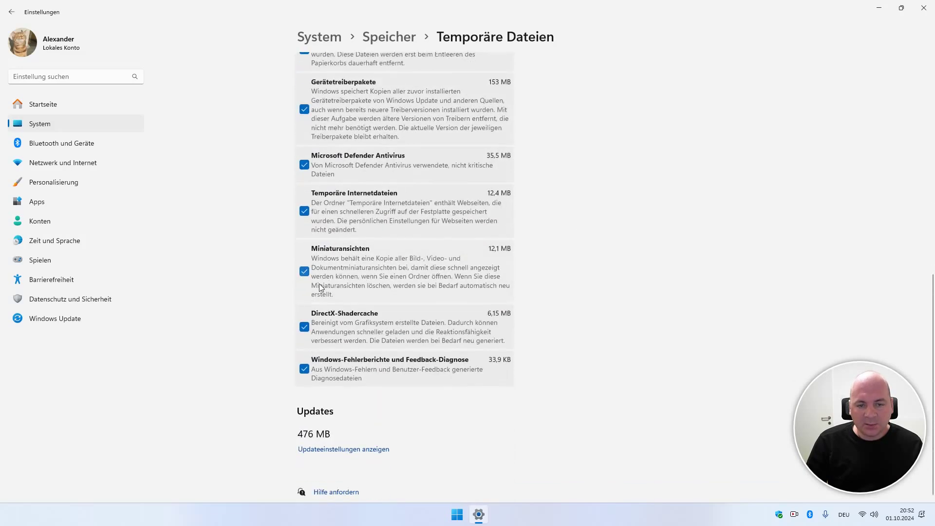
scroll(436, 309, up, 8)
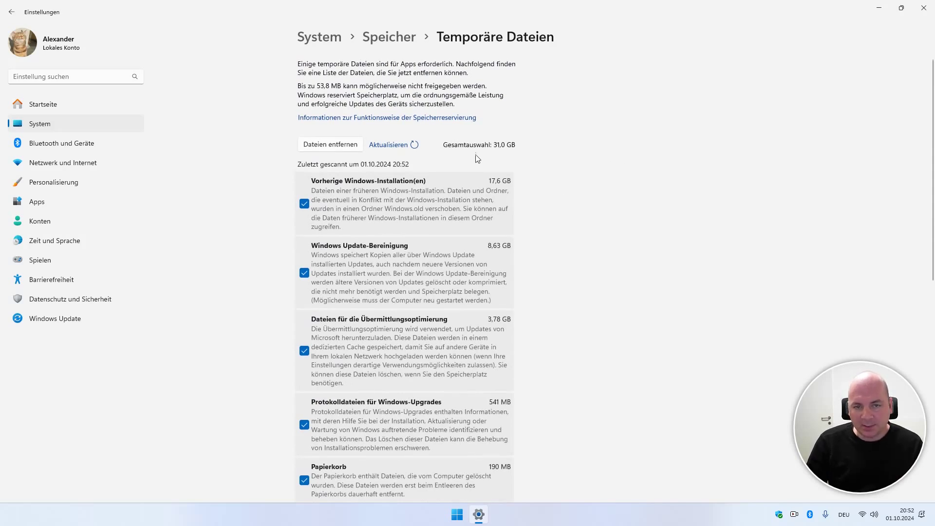
click(330, 145)
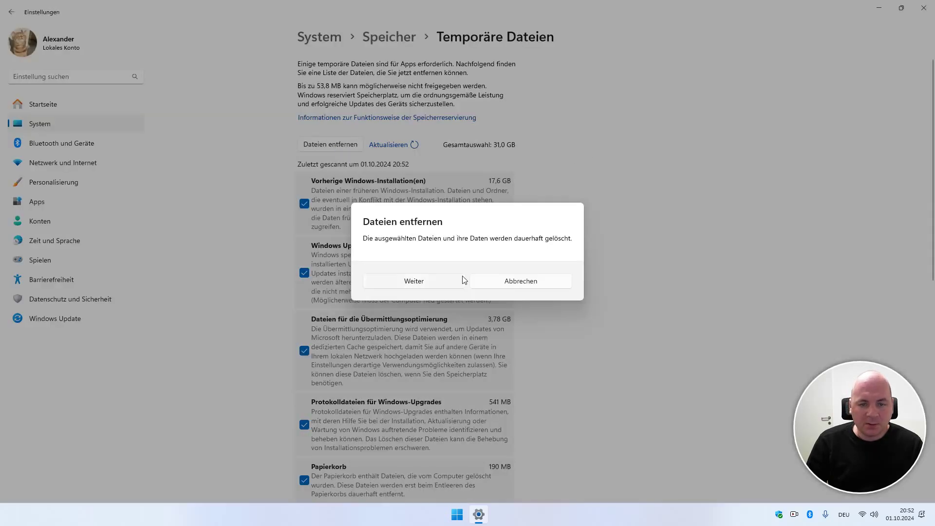
click(449, 281)
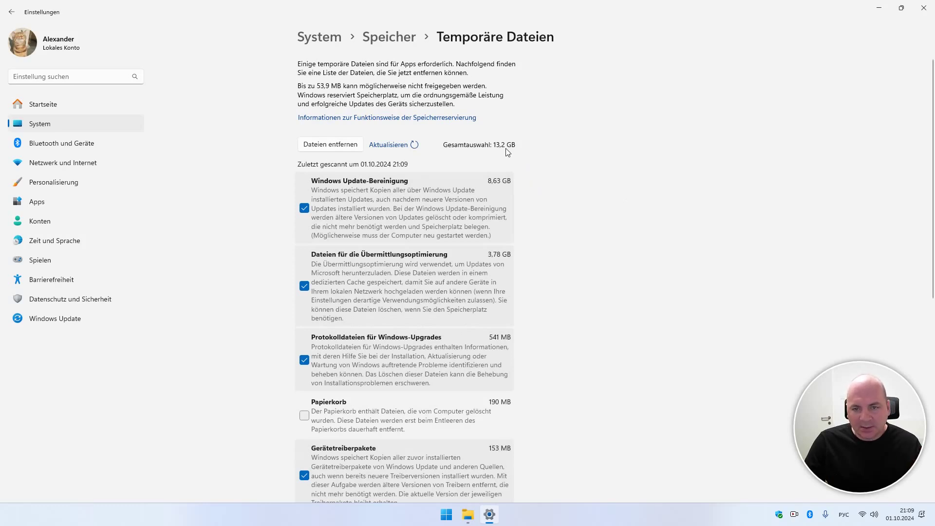
Include Papierkorb in the selection of remaining temporary files and start another permanent removal of the selected files.
click(357, 146)
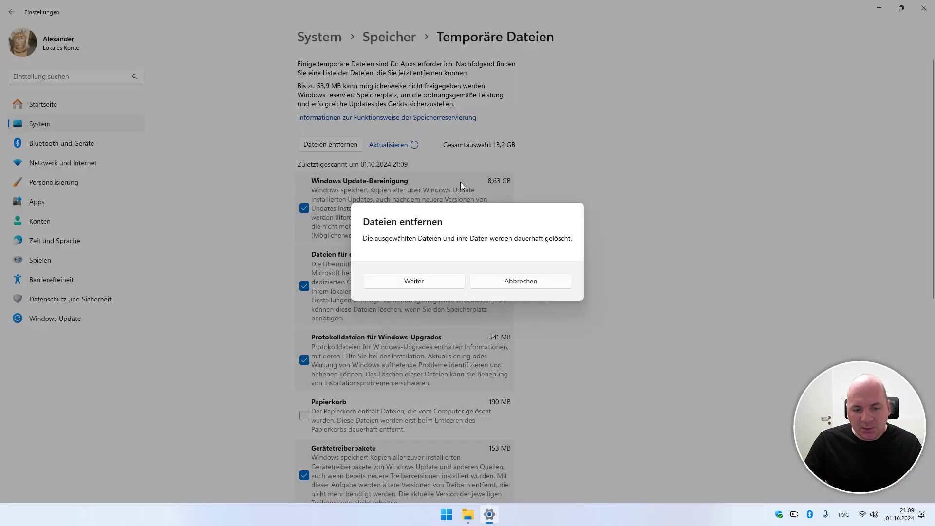
click(526, 287)
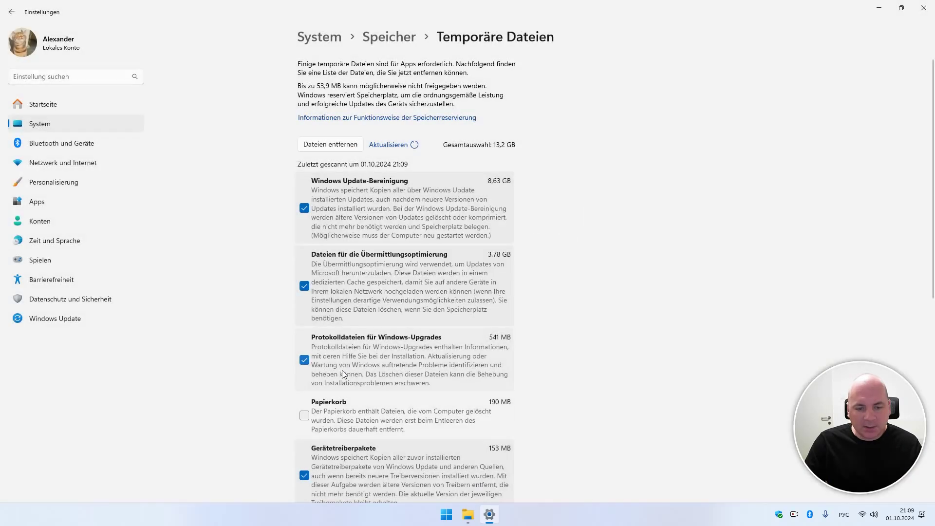
click(307, 418)
click(333, 147)
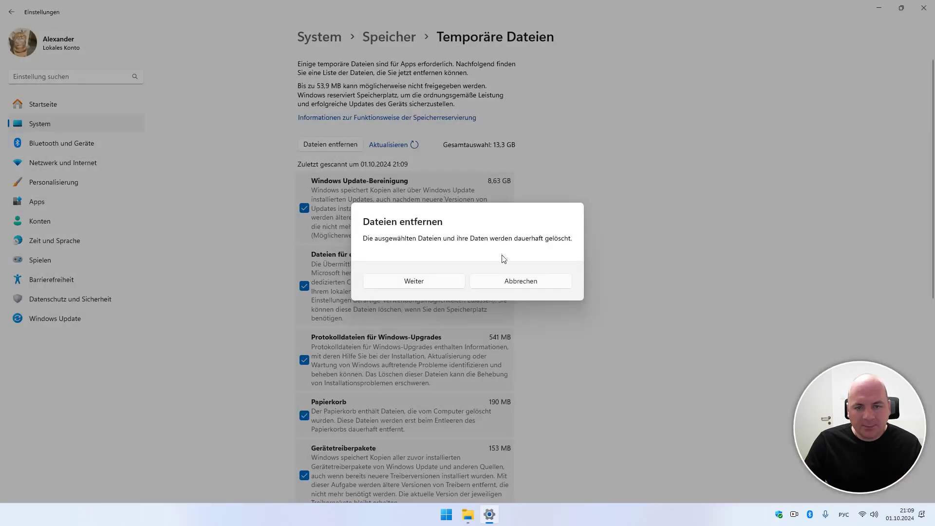
click(438, 288)
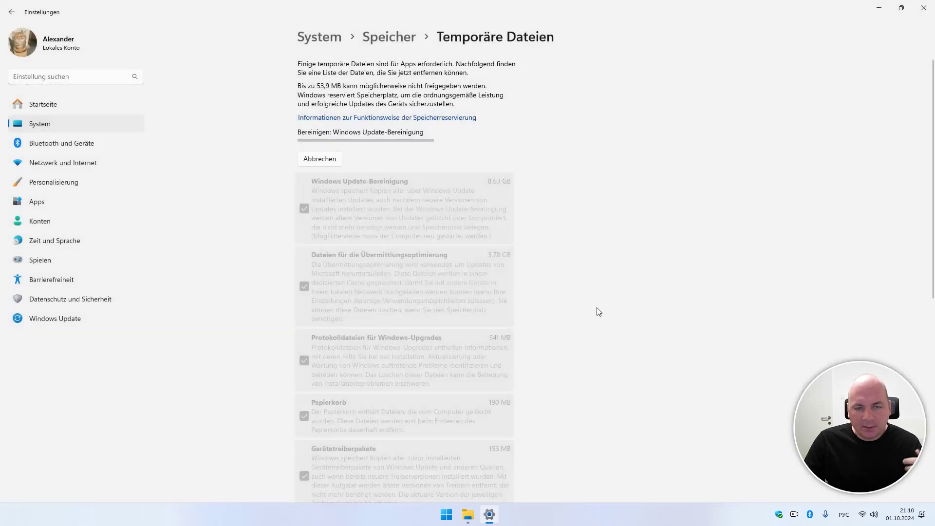